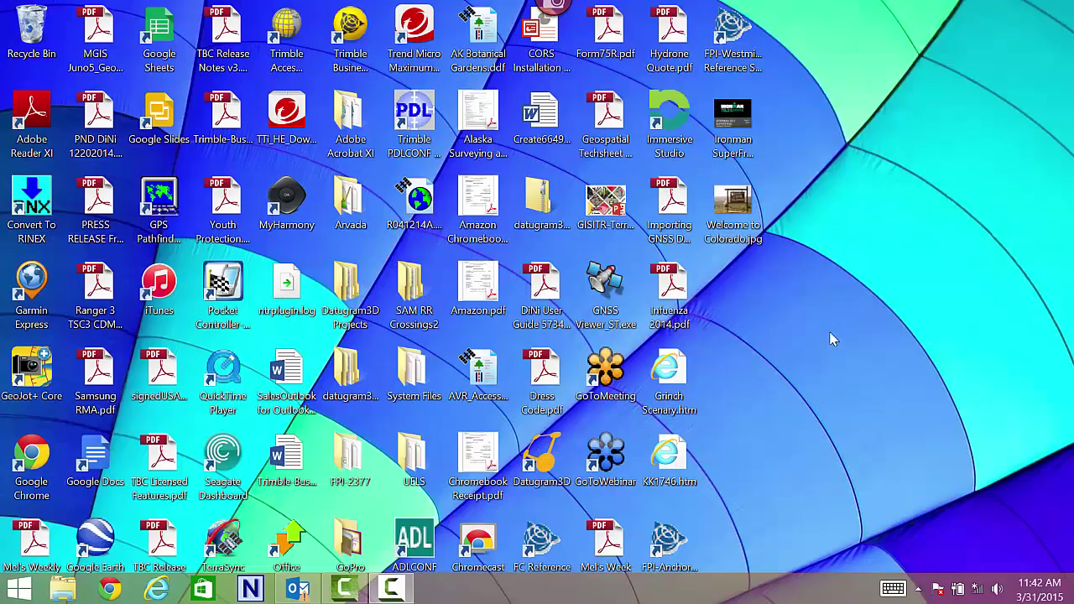
Join the Verizon-MiFi6620L-0C14 Wi-Fi network from the Windows Networks panel
{"action": "left_click", "coordinate": [978, 591]}
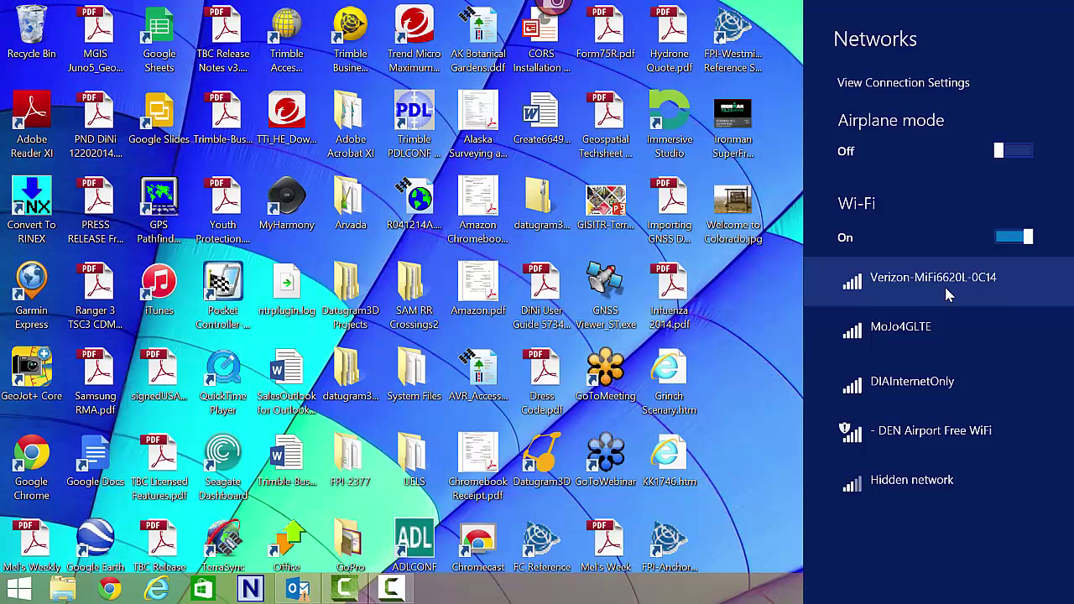
{"action": "left_click", "coordinate": [943, 284]}
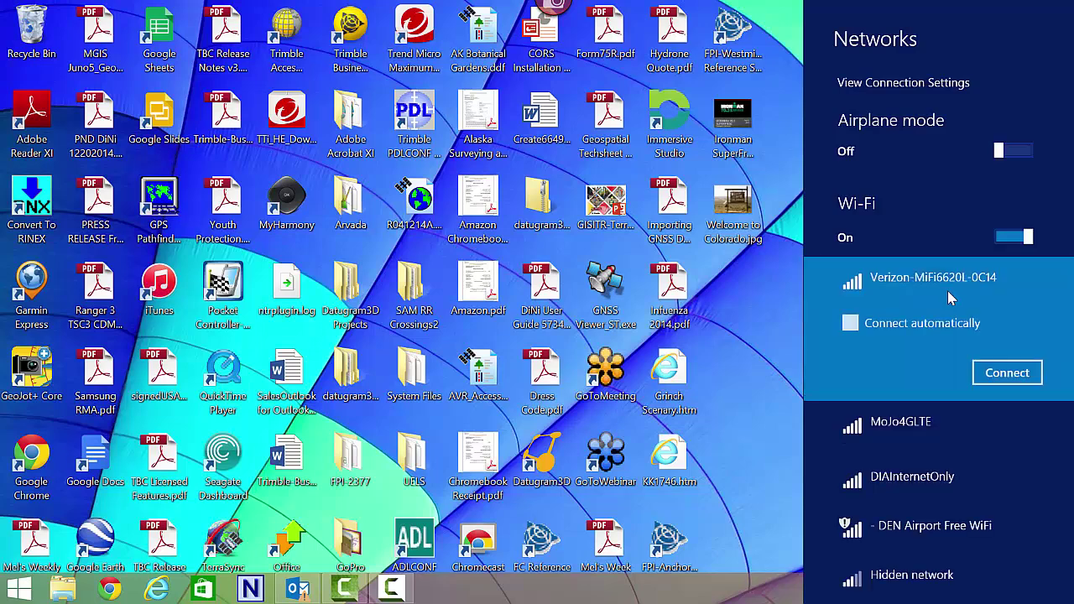
{"action": "left_click", "coordinate": [1006, 375]}
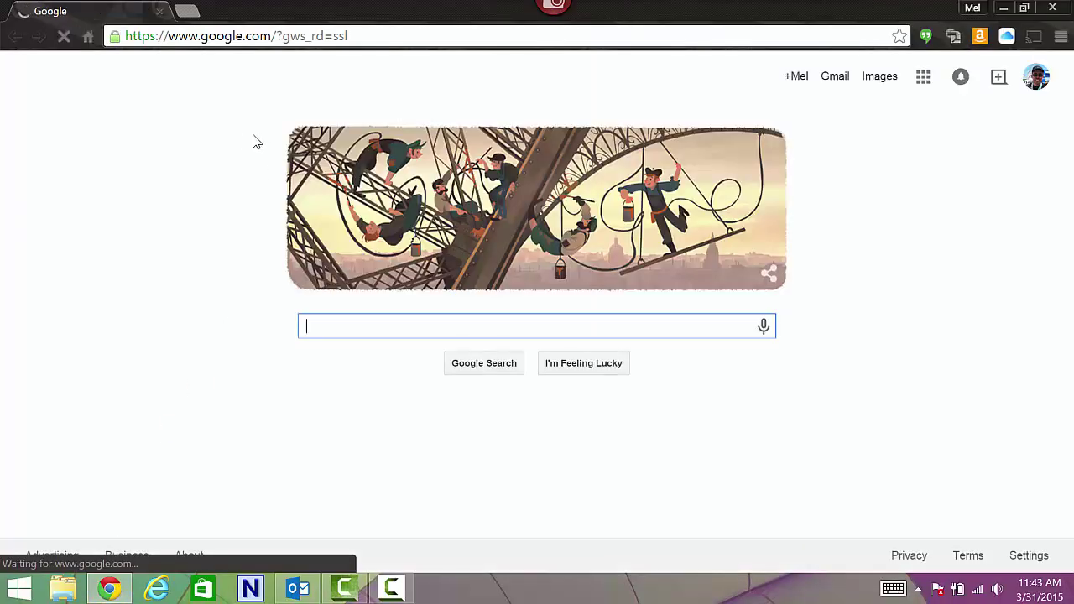
Load the hotspot admin page at 192.168.1.1 in Chrome
{"action": "left_click", "coordinate": [375, 38]}
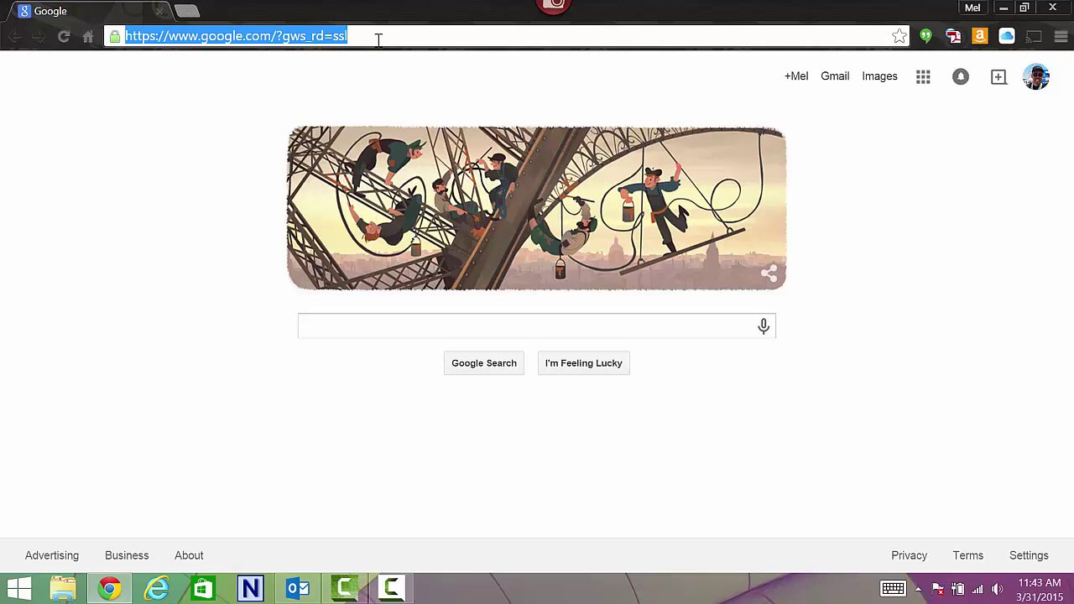
{"action": "type", "text": "19"}
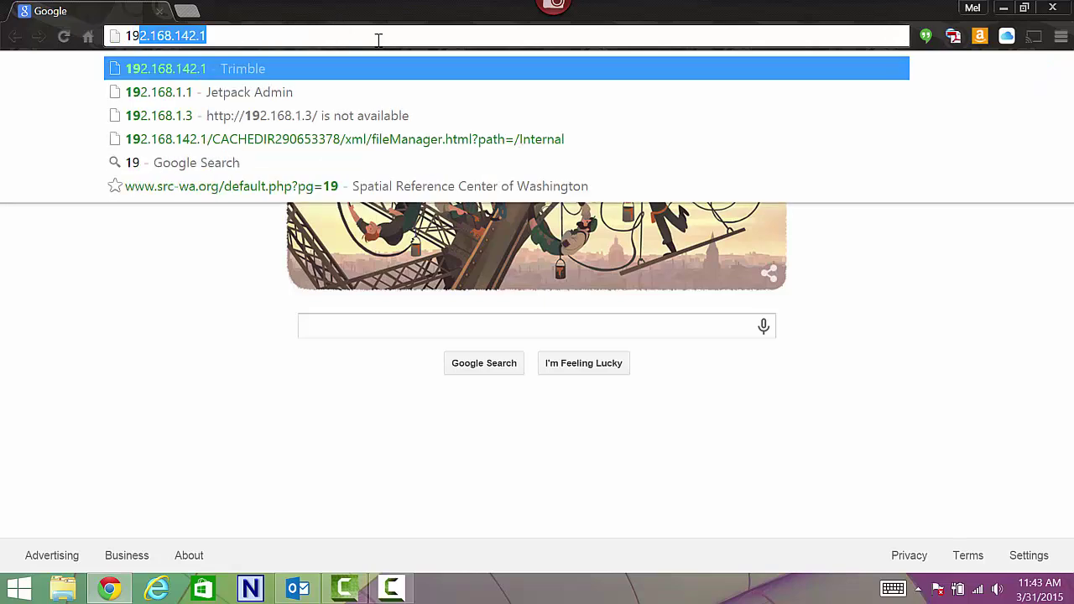
{"action": "type", "text": "2.16"}
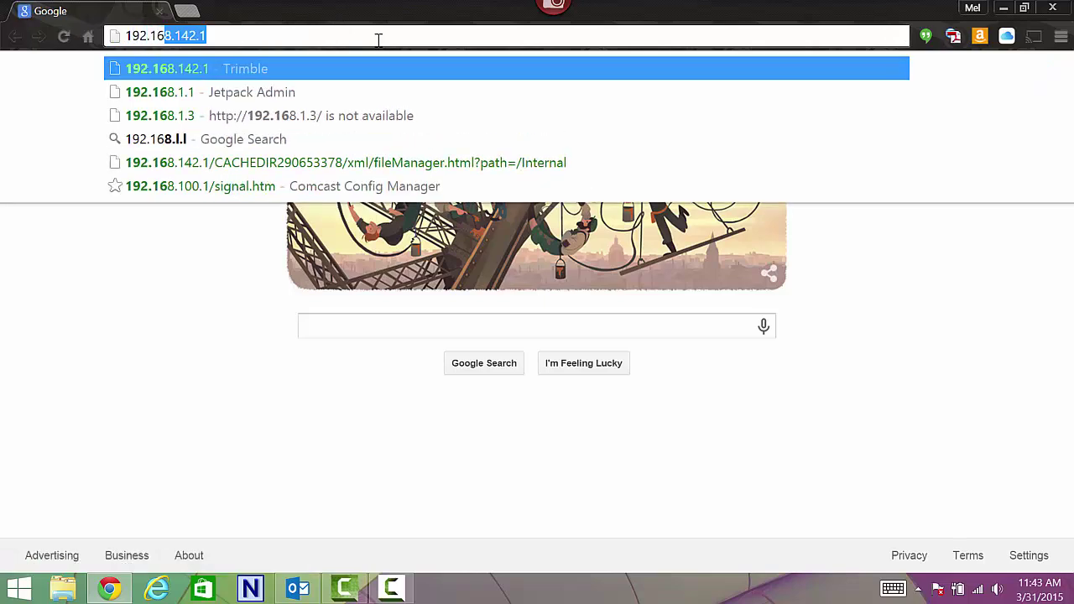
{"action": "type", "text": "8.1.1"}
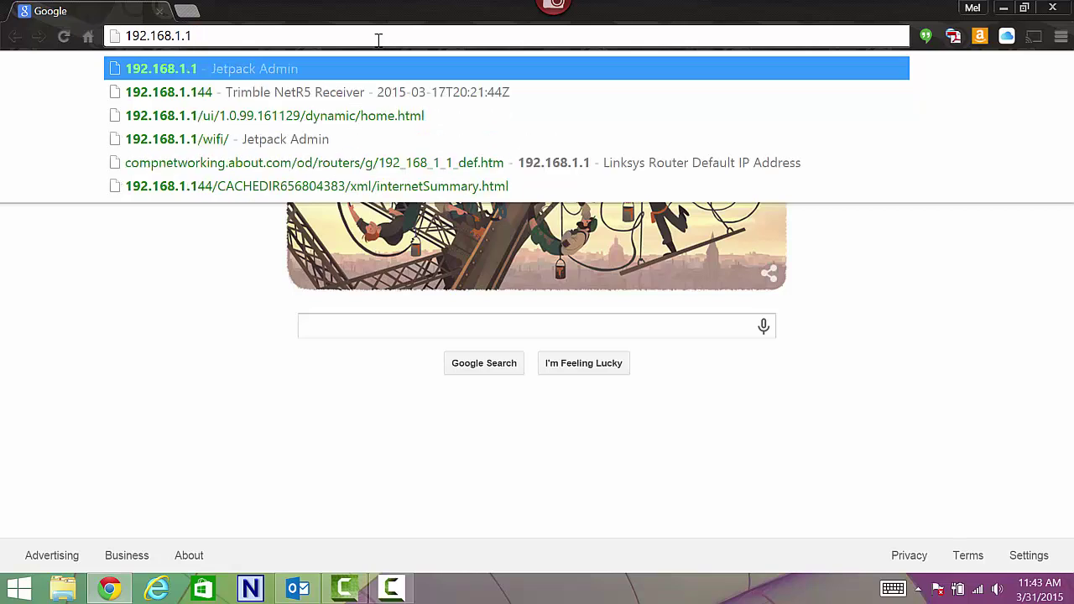
{"action": "key", "text": "Return"}
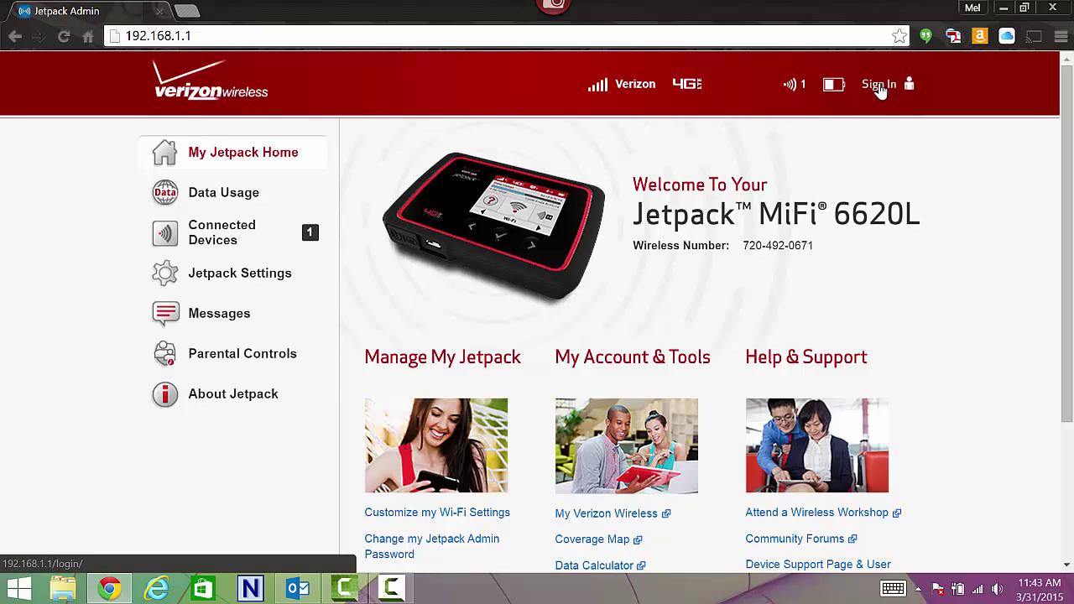
Review the Jetpack home page and go to the admin sign-in page
{"action": "scroll", "coordinate": [879, 90], "scroll_direction": "down", "scroll_amount": 2}
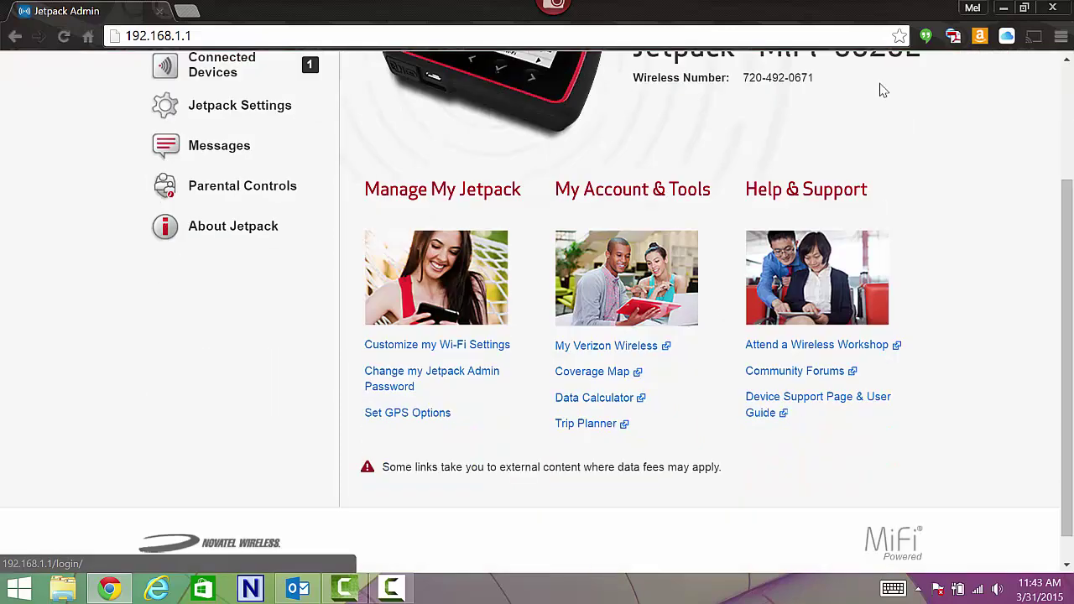
{"action": "scroll", "coordinate": [879, 90], "scroll_direction": "up", "scroll_amount": 2}
{"action": "left_click", "coordinate": [879, 86]}
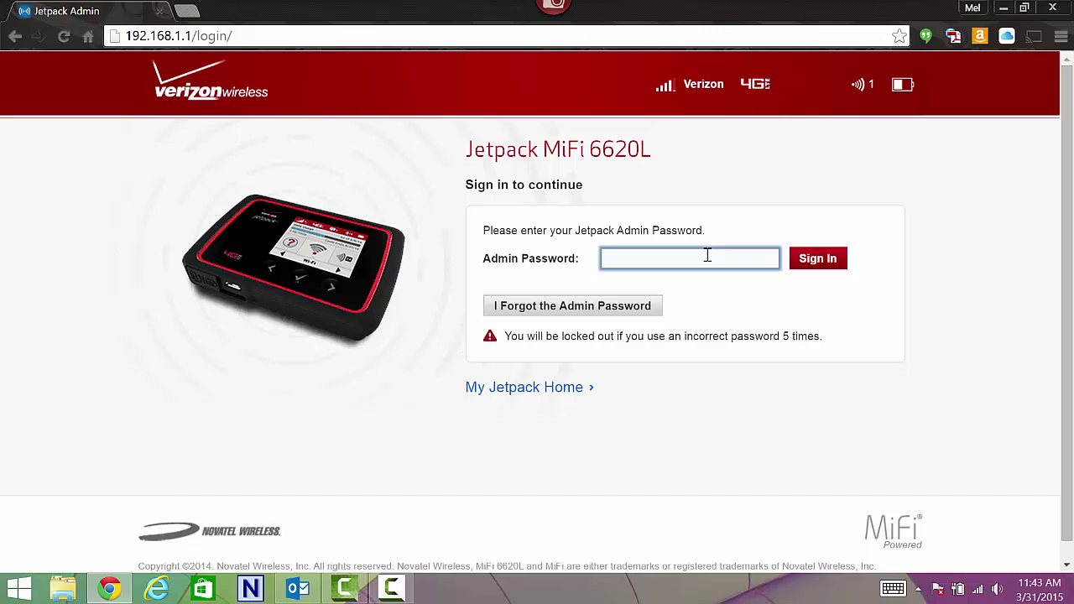
Sign in with the admin password and decline Chrome's offer to save it
{"action": "left_click", "coordinate": [811, 267]}
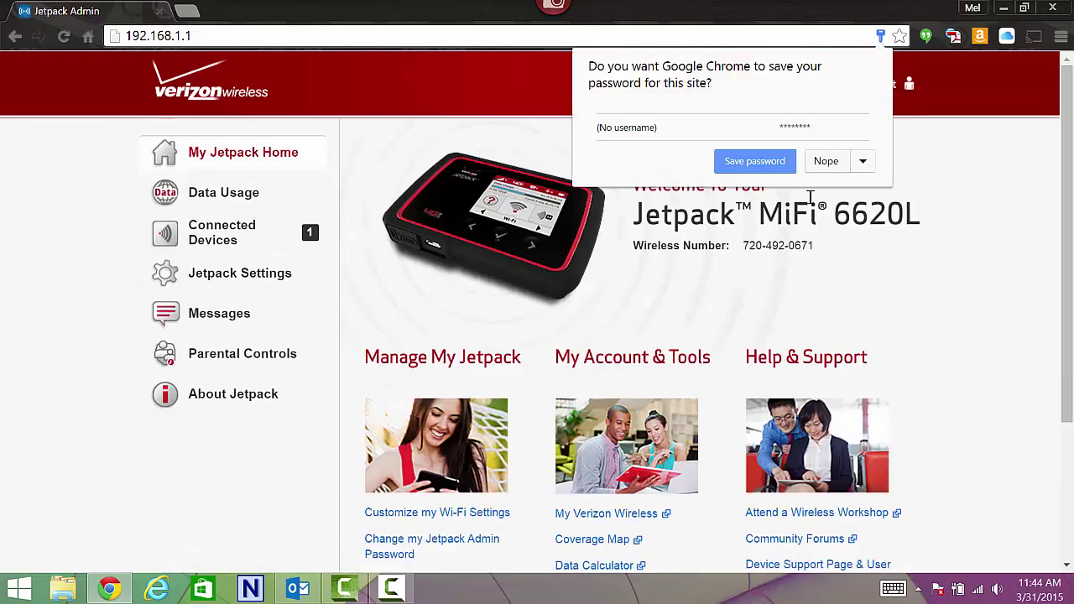
{"action": "left_click", "coordinate": [827, 162]}
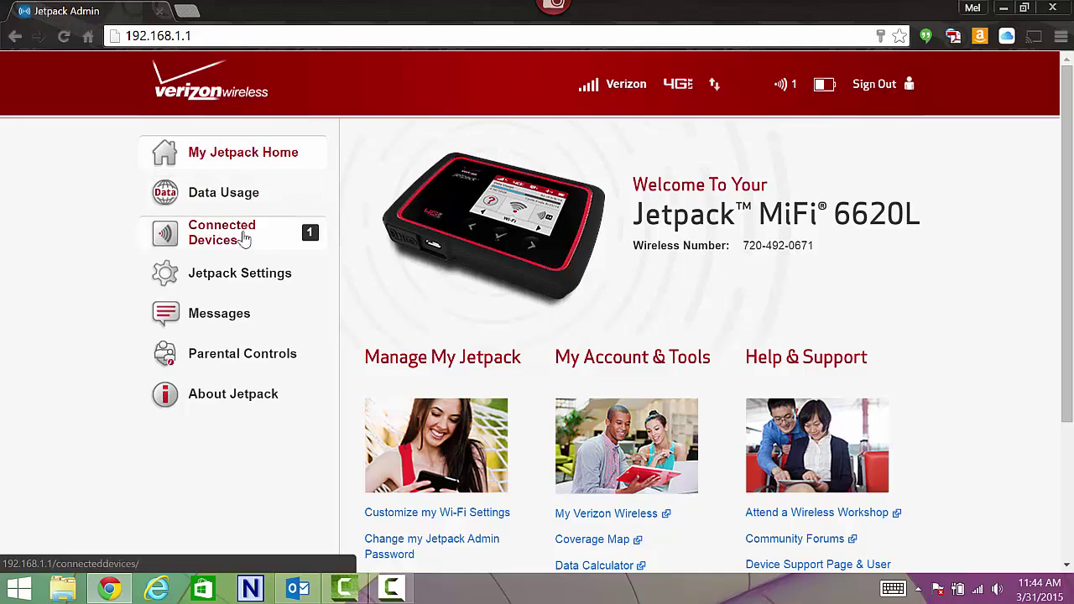
In Jetpack Settings, rename the Wi-Fi network from Verizon-MiFi6620L-0C14 to DIASurveyWiFi
{"action": "left_click", "coordinate": [244, 279]}
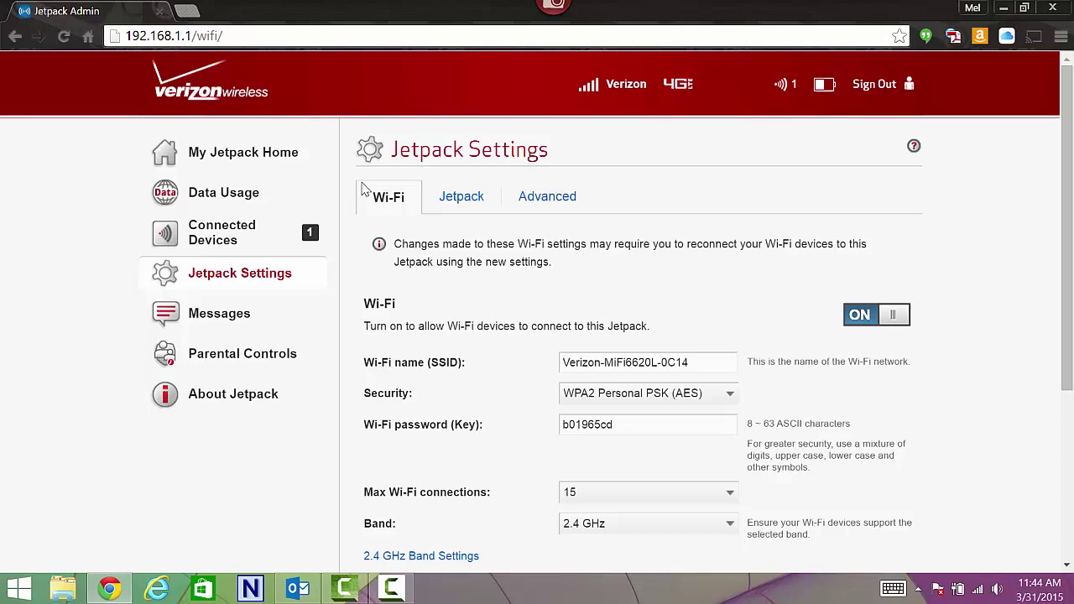
{"action": "left_click", "coordinate": [418, 361]}
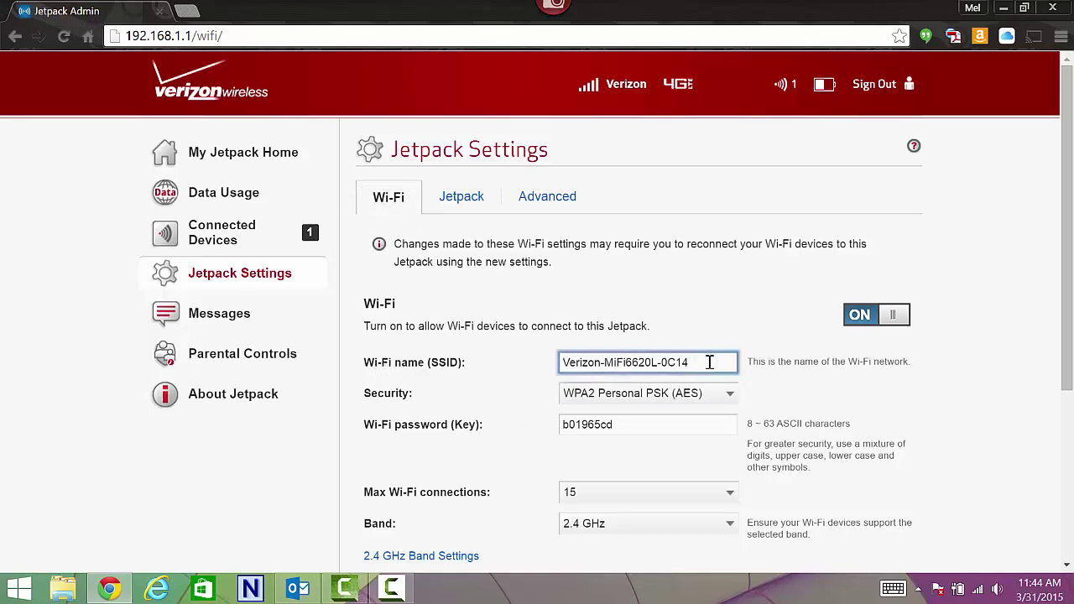
{"action": "left_click_drag", "start_coordinate": [710, 361], "coordinate": [538, 366]}
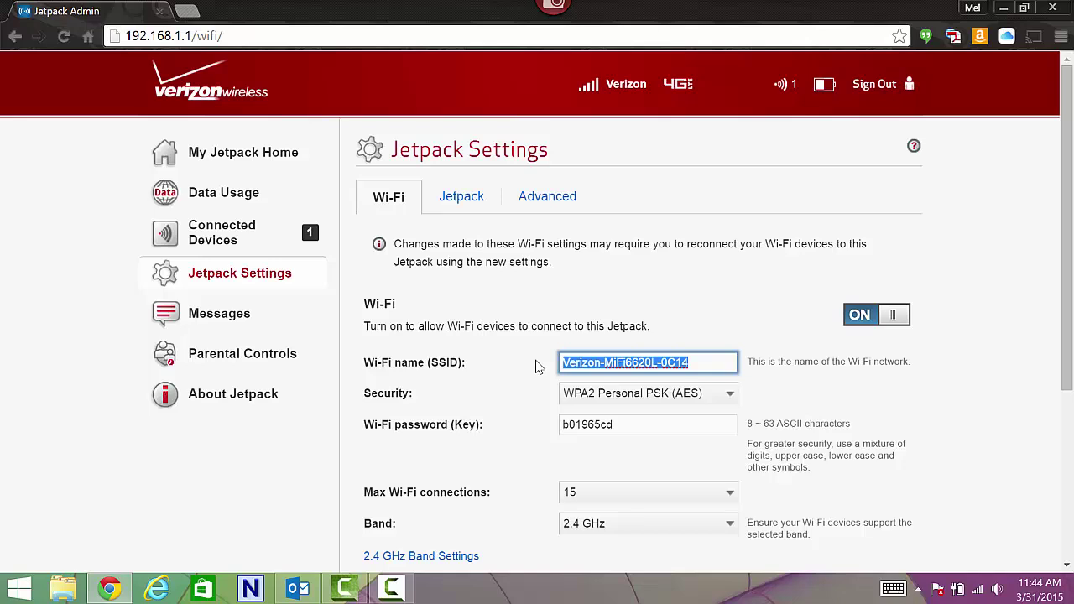
{"action": "type", "text": "DIA"}
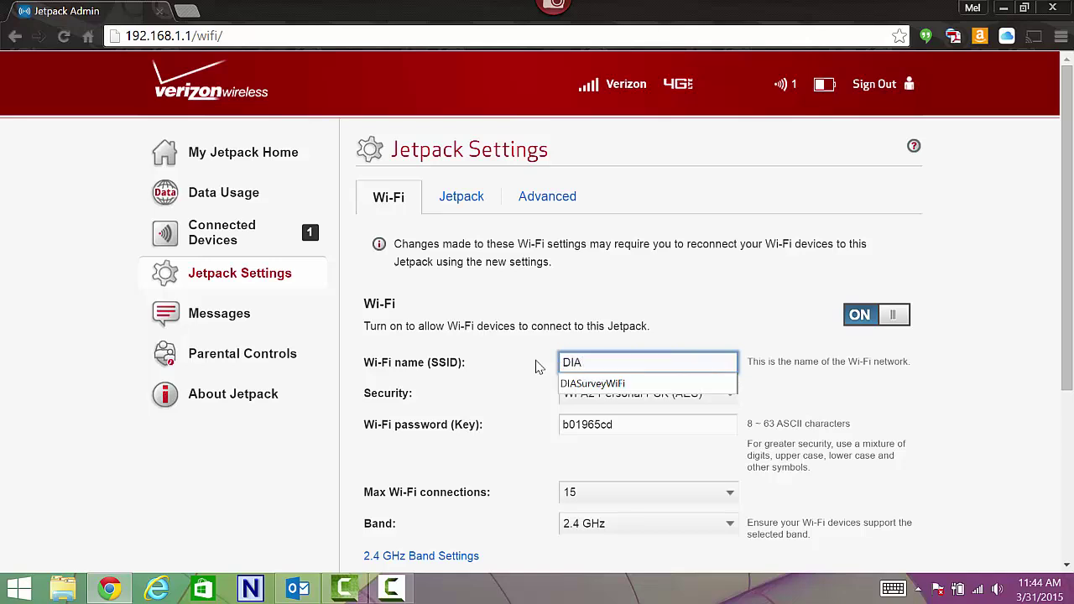
{"action": "type", "text": "Sur"}
{"action": "type", "text": "vey"}
{"action": "type", "text": "WiFi"}
{"action": "left_click", "coordinate": [815, 412]}
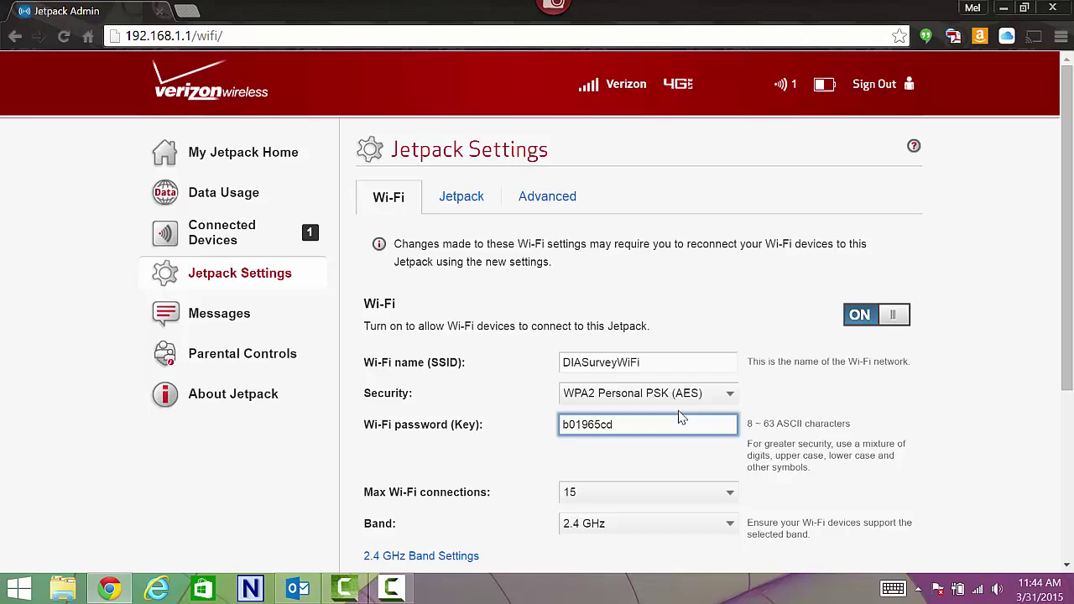
Keep WPA2 Personal PSK (AES) security and replace the Wi-Fi password with a new key
{"action": "left_click", "coordinate": [719, 394]}
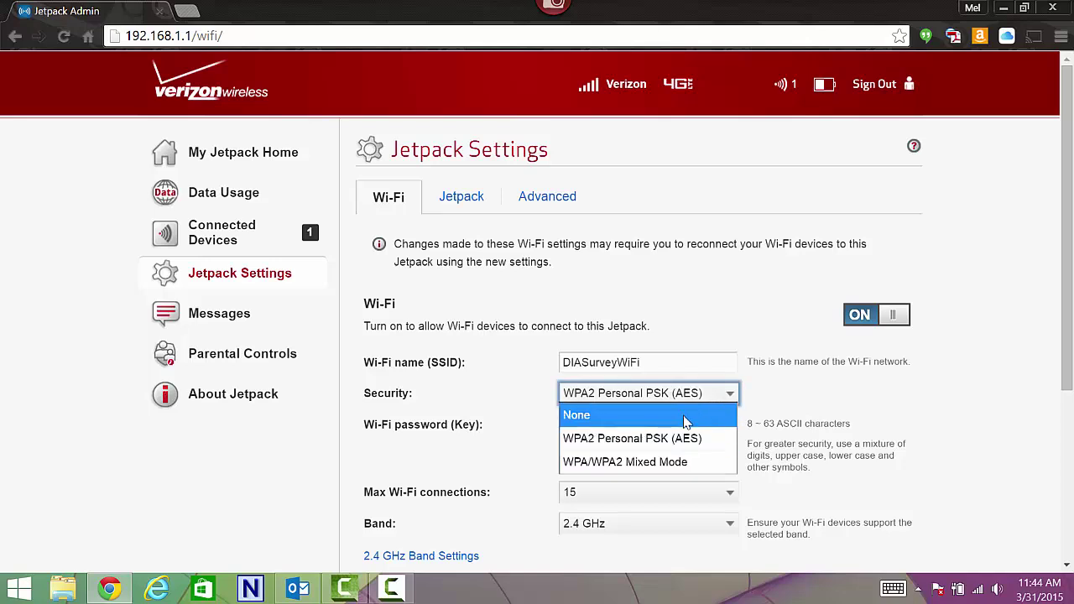
{"action": "left_click", "coordinate": [677, 446]}
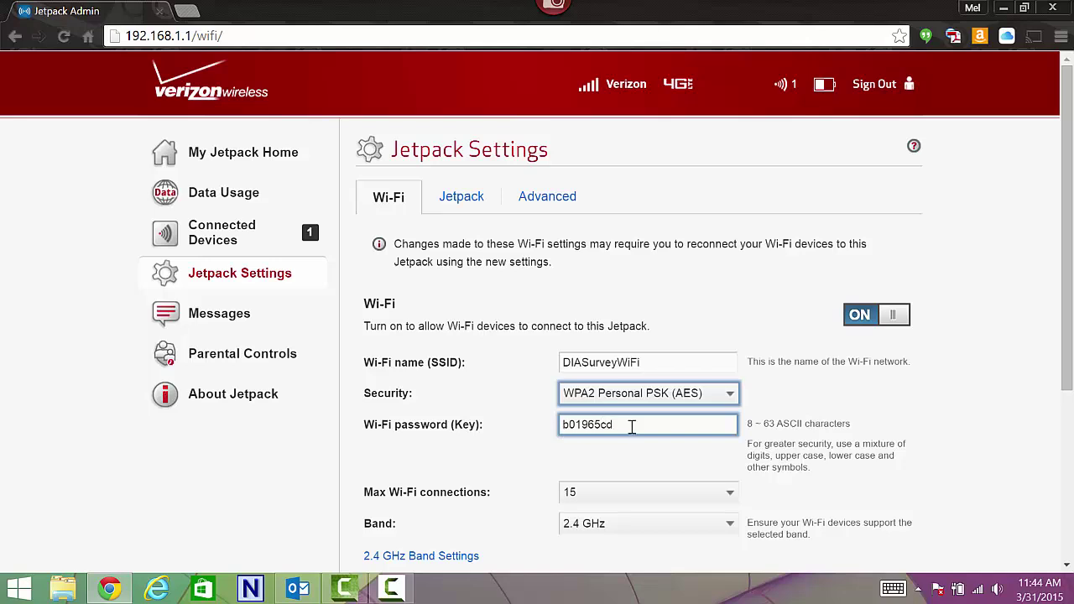
{"action": "left_click", "coordinate": [637, 428]}
{"action": "left_click_drag", "start_coordinate": [638, 428], "coordinate": [541, 434]}
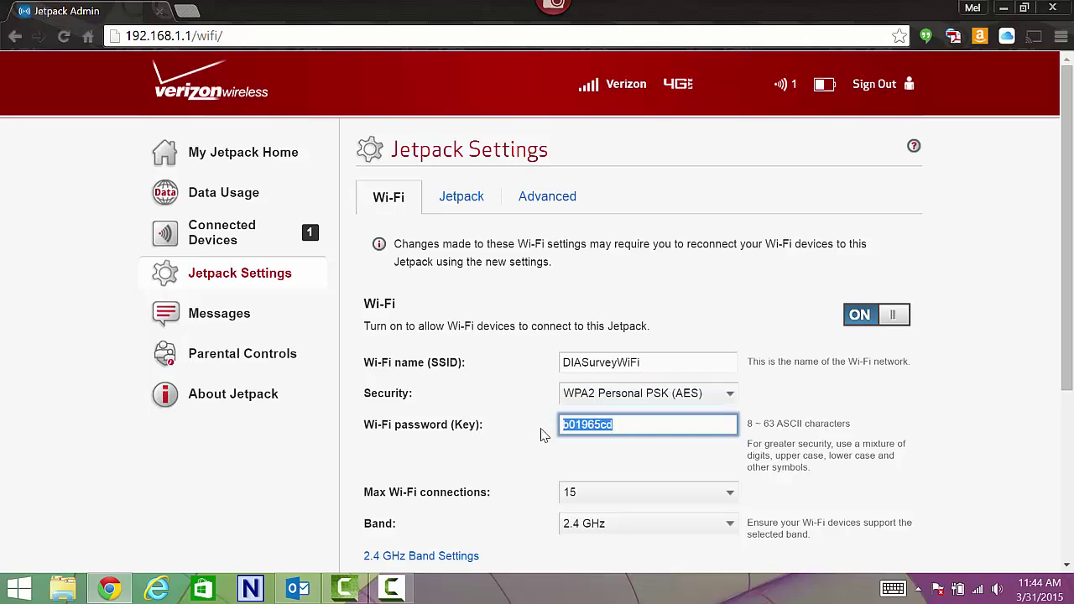
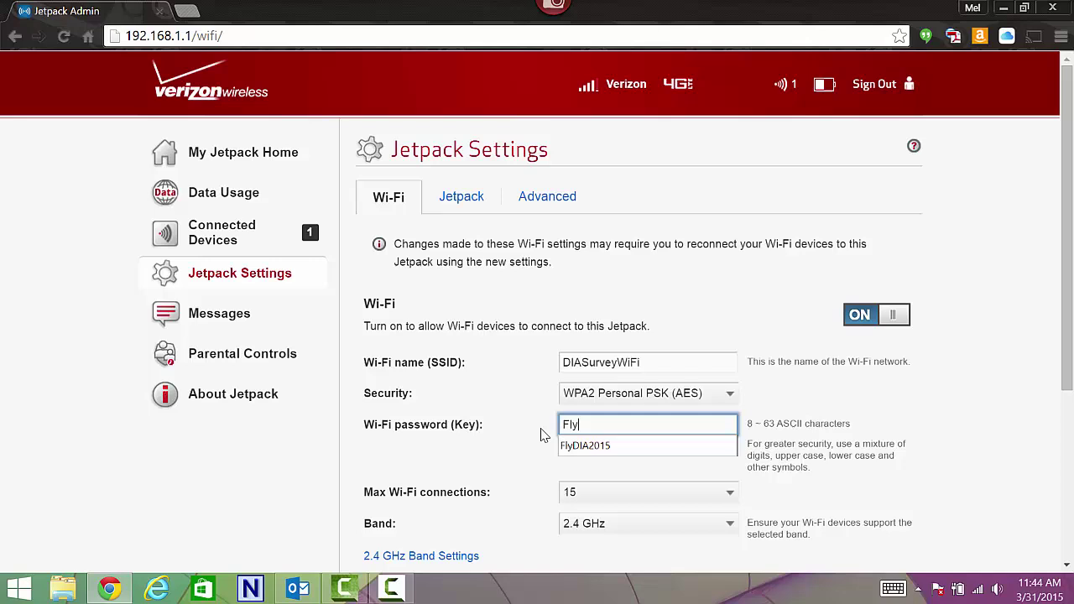
{"action": "left_click", "coordinate": [531, 453]}
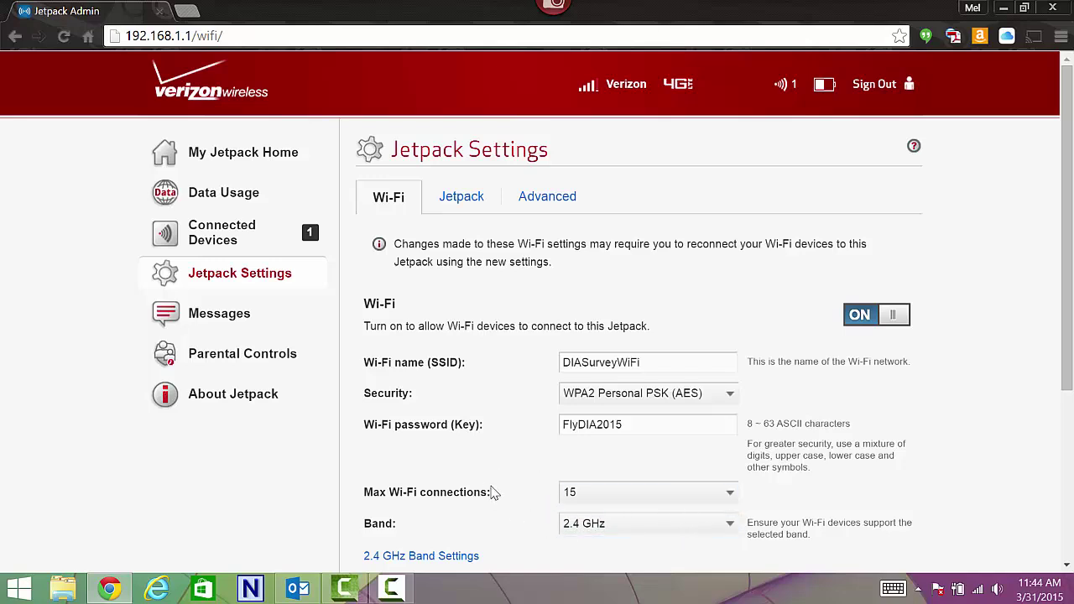
Lower Max Wi-Fi connections from 15 to 2
{"action": "left_click", "coordinate": [616, 502]}
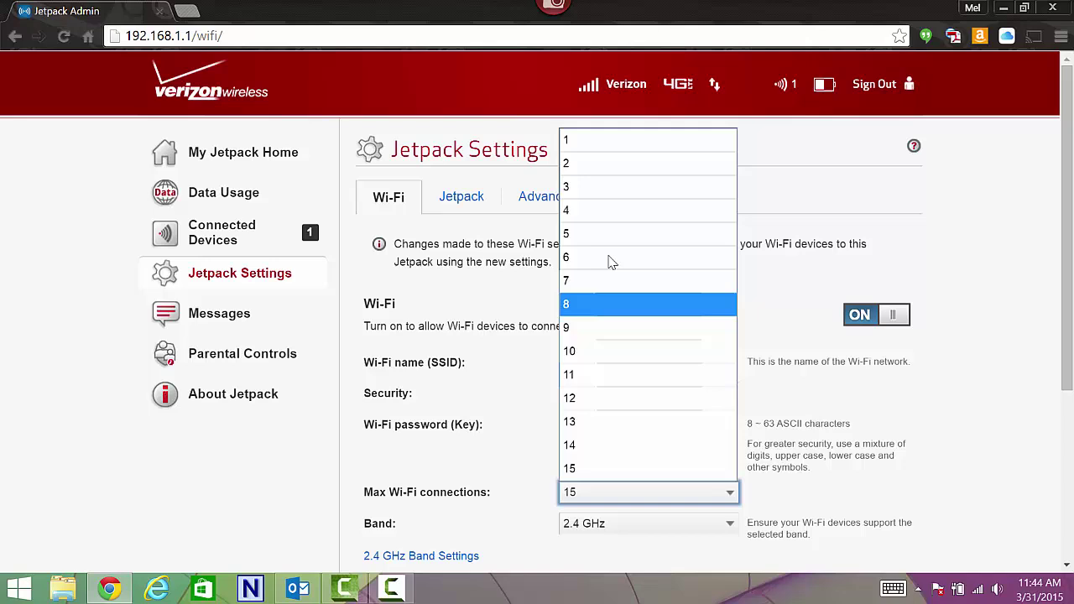
{"action": "left_click", "coordinate": [602, 163]}
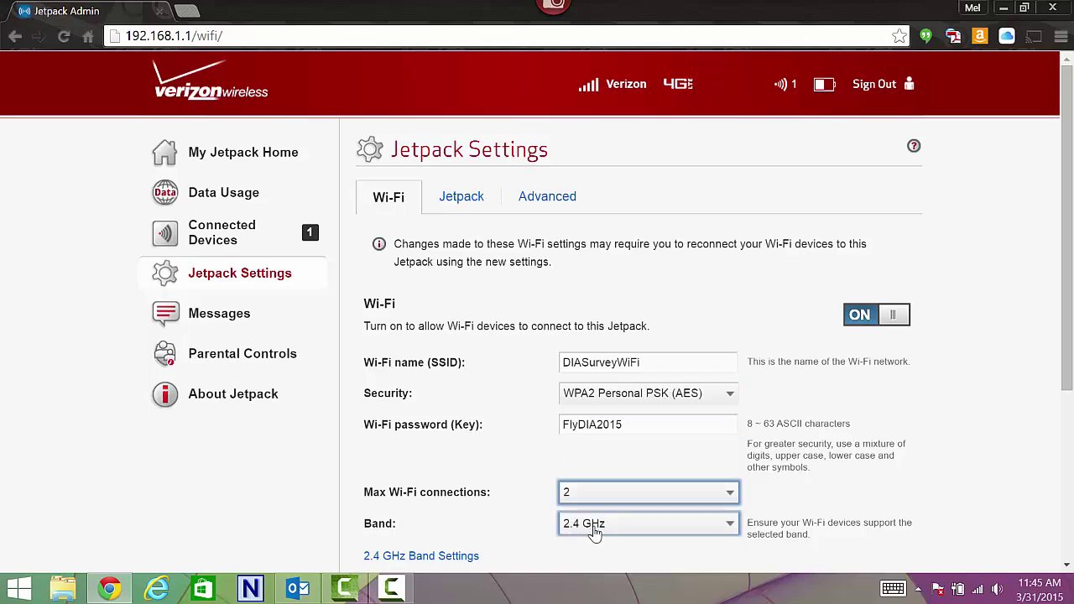
{"action": "left_click_drag", "start_coordinate": [1067, 228], "coordinate": [1067, 333]}
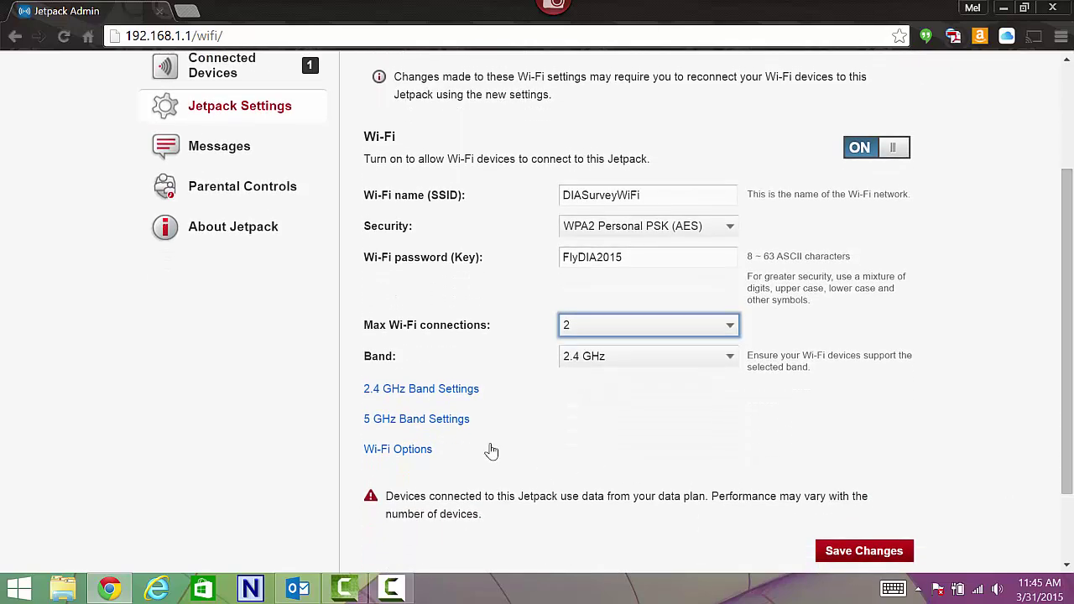
Expand 2.4 GHz Band Settings and keep 802.11 Mode at 802.11g + 802.11n
{"action": "left_click", "coordinate": [423, 392]}
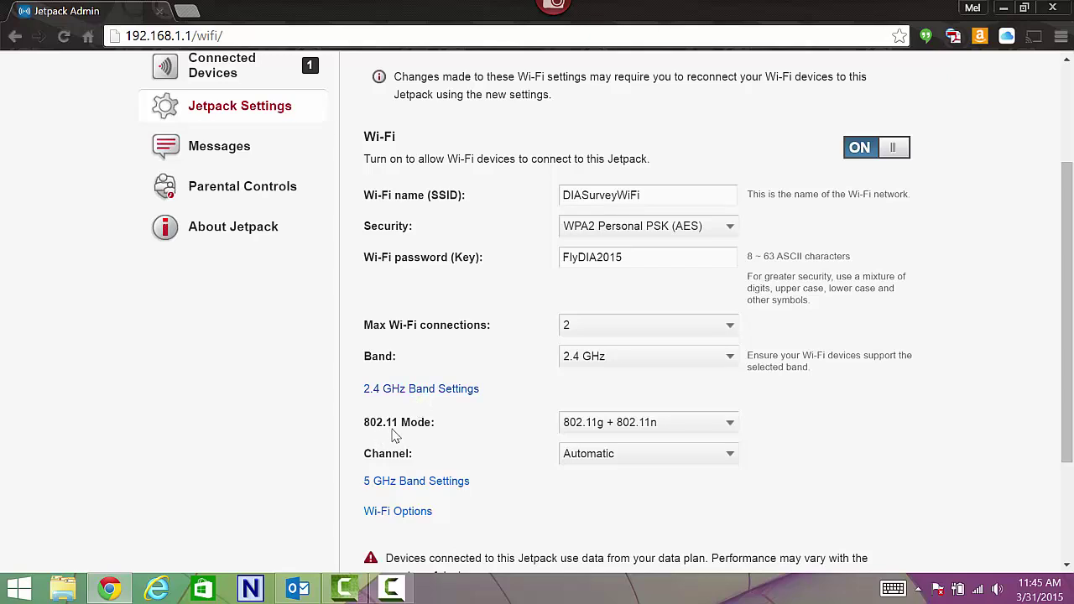
{"action": "left_click", "coordinate": [647, 432]}
{"action": "left_click", "coordinate": [732, 428]}
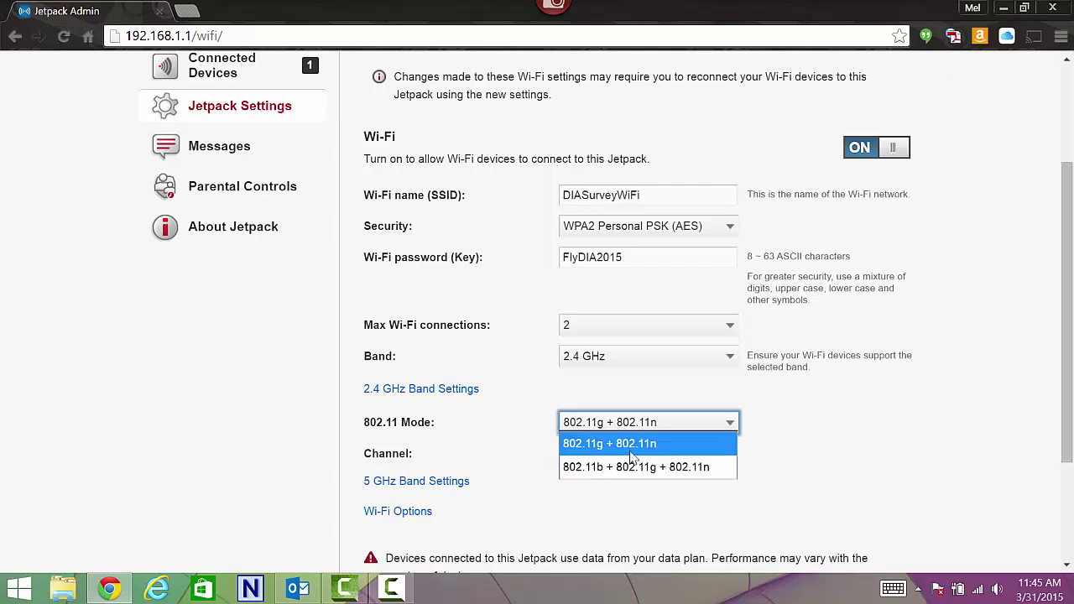
{"action": "left_click", "coordinate": [632, 455]}
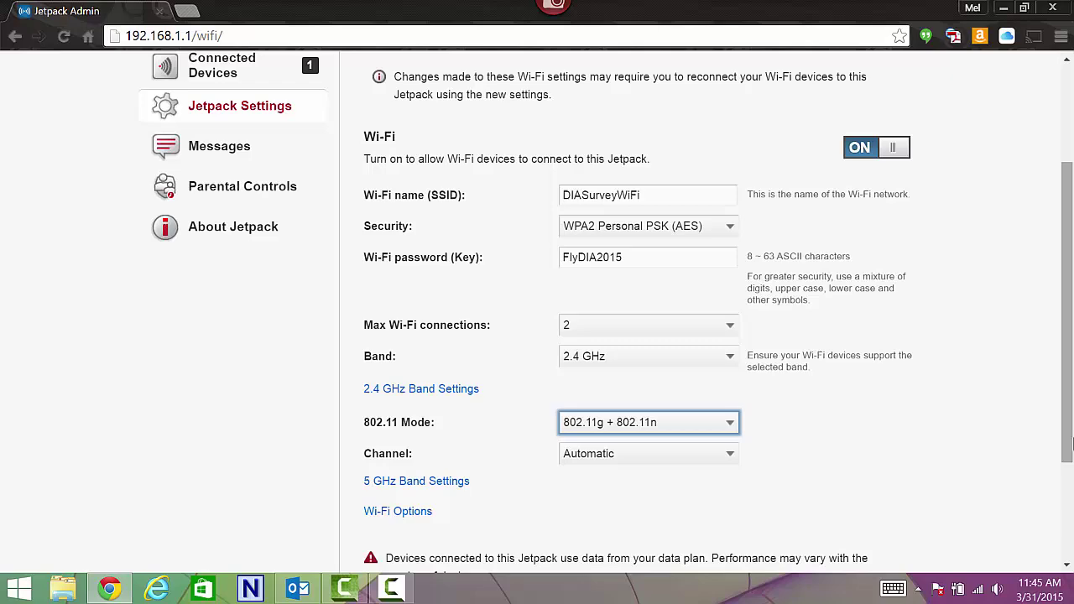
Save the Wi-Fi changes and confirm despite the drop-connections warning
{"action": "left_click_drag", "start_coordinate": [1067, 445], "coordinate": [1067, 517]}
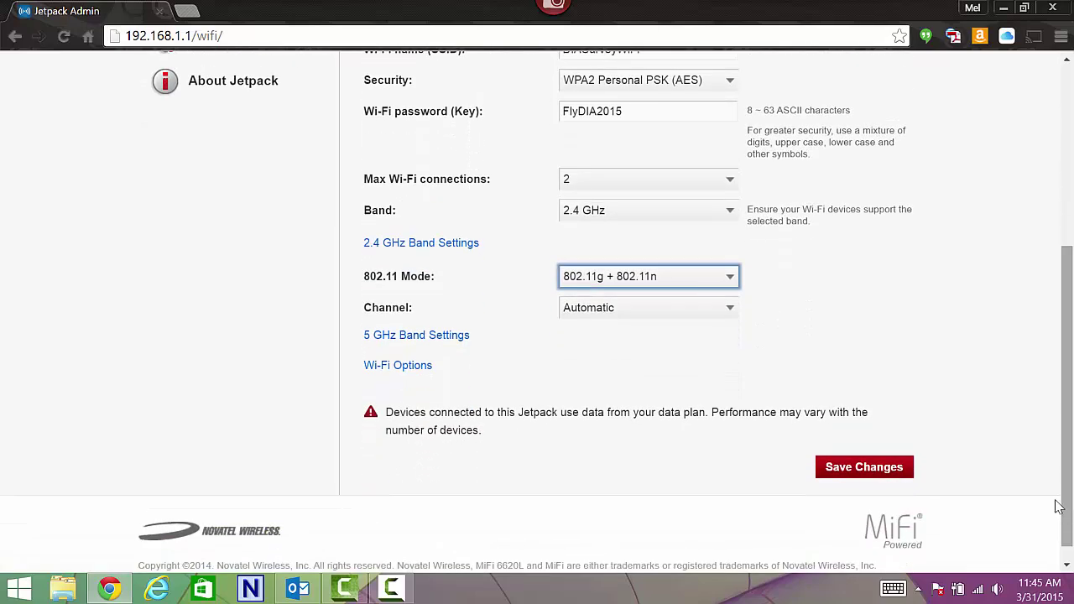
{"action": "left_click", "coordinate": [864, 469]}
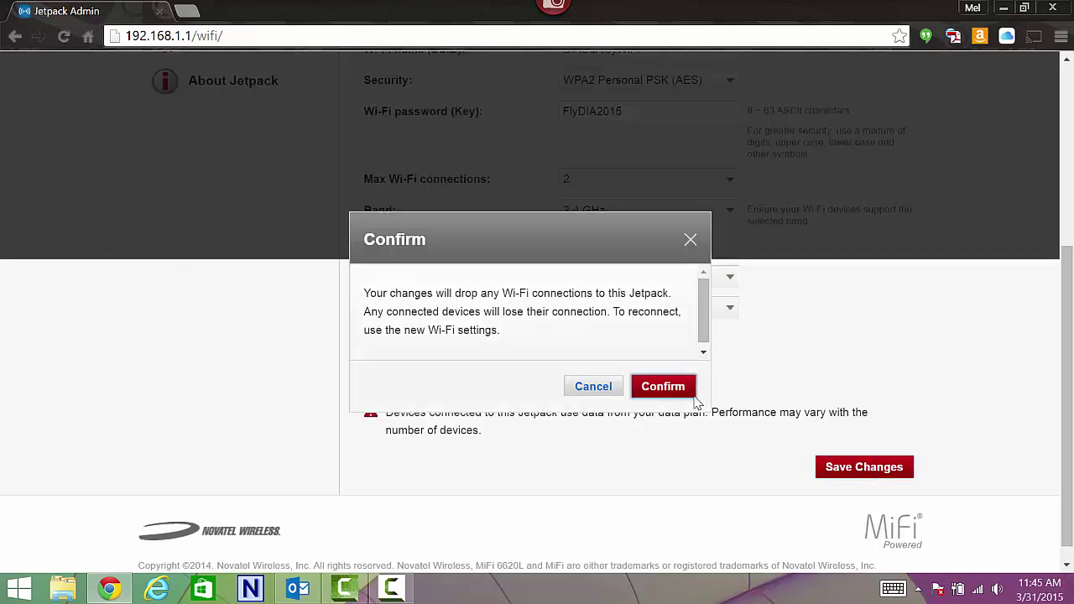
{"action": "left_click", "coordinate": [662, 388]}
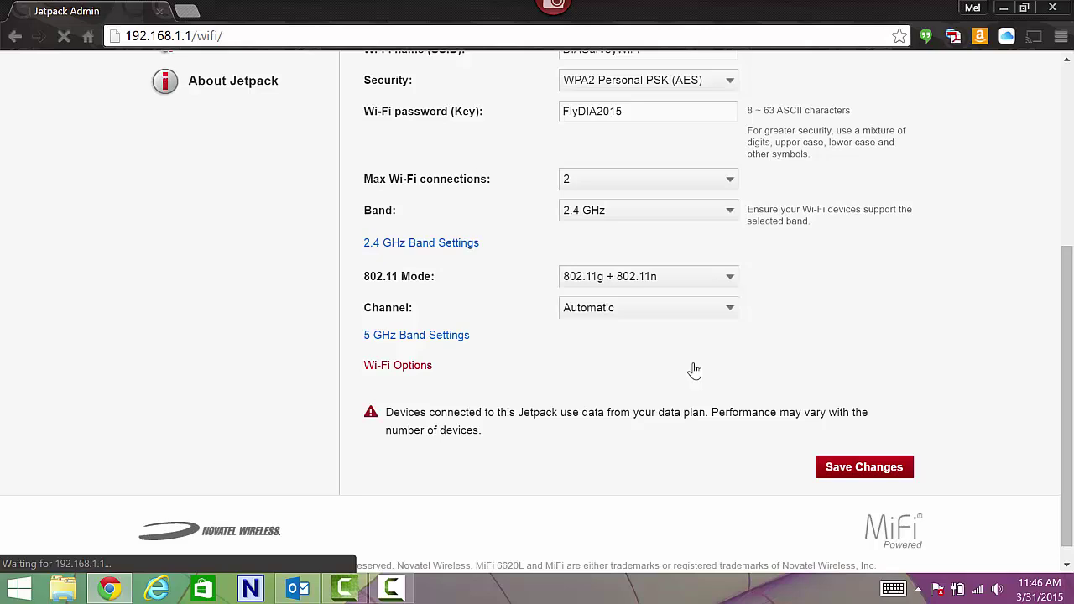
Scroll back up over the settings, then close the Chrome window
{"action": "scroll", "coordinate": [695, 370], "scroll_direction": "up", "scroll_amount": 1}
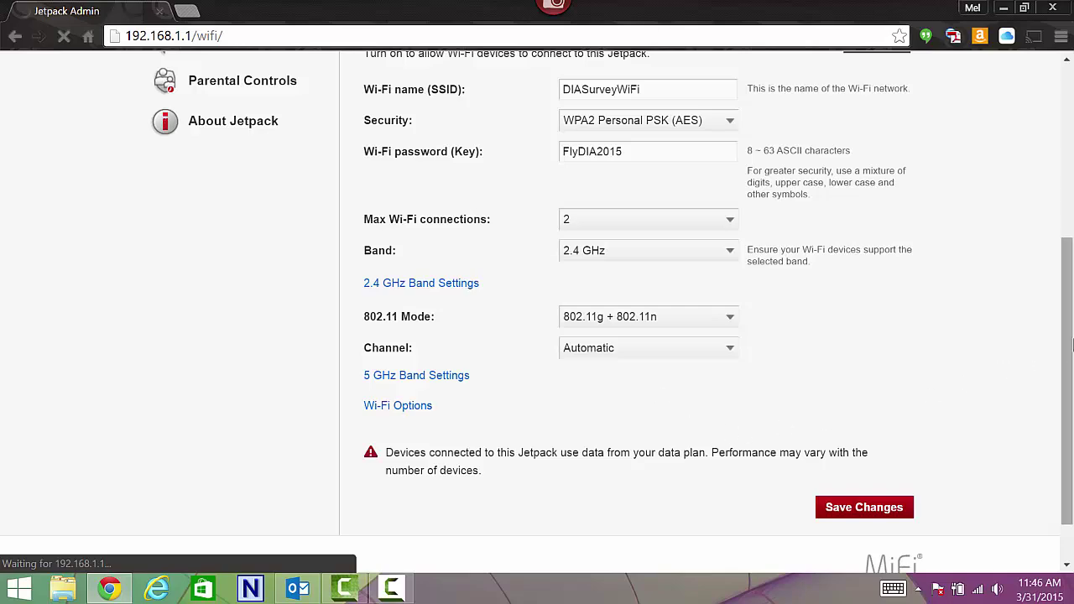
{"action": "left_click_drag", "start_coordinate": [1067, 369], "coordinate": [1067, 134]}
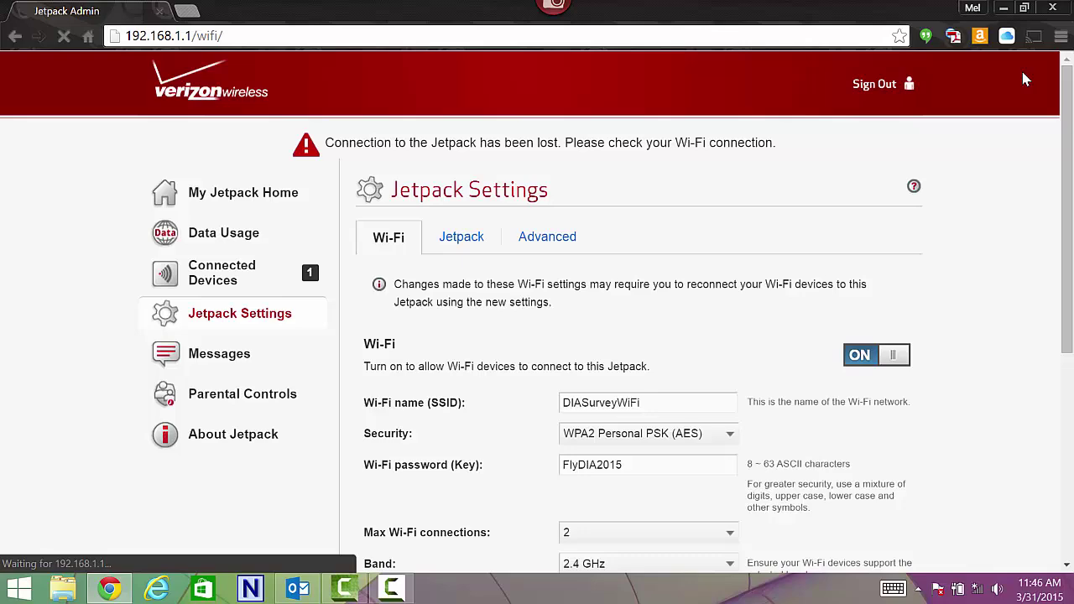
{"action": "left_click", "coordinate": [1053, 9]}
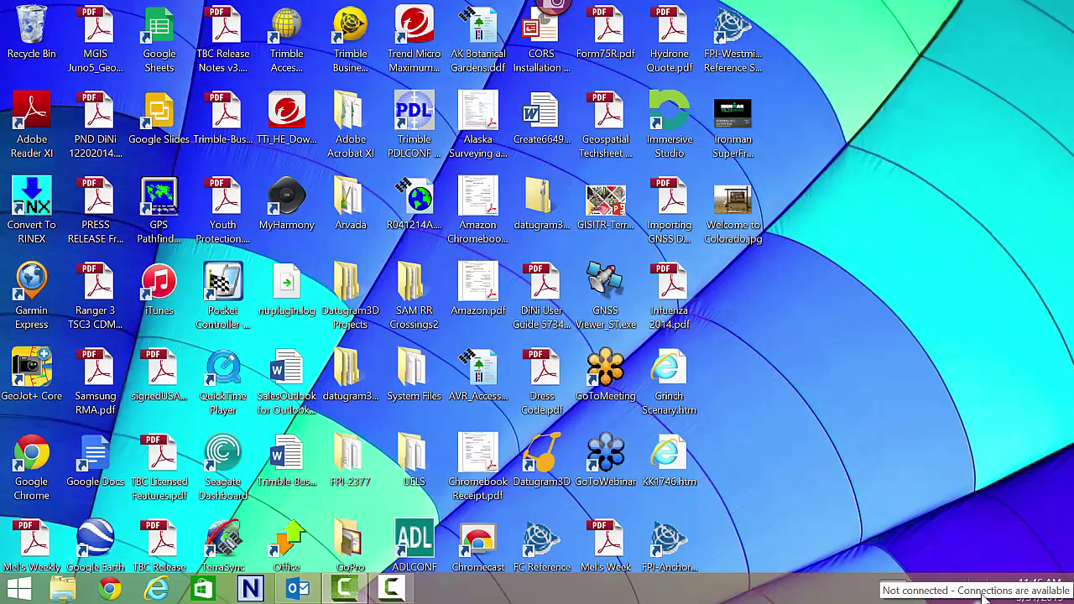
Join DIASurveyWiFi with the new security key, automatic connection off, then close the Networks panel
{"action": "left_click", "coordinate": [982, 594]}
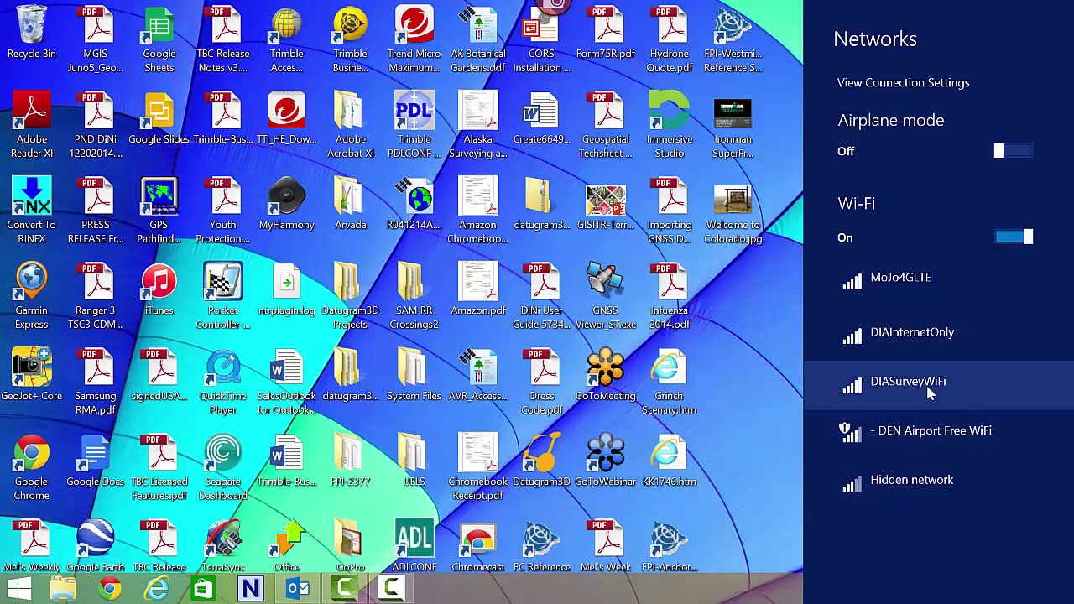
{"action": "left_click", "coordinate": [929, 388]}
{"action": "left_click", "coordinate": [849, 428]}
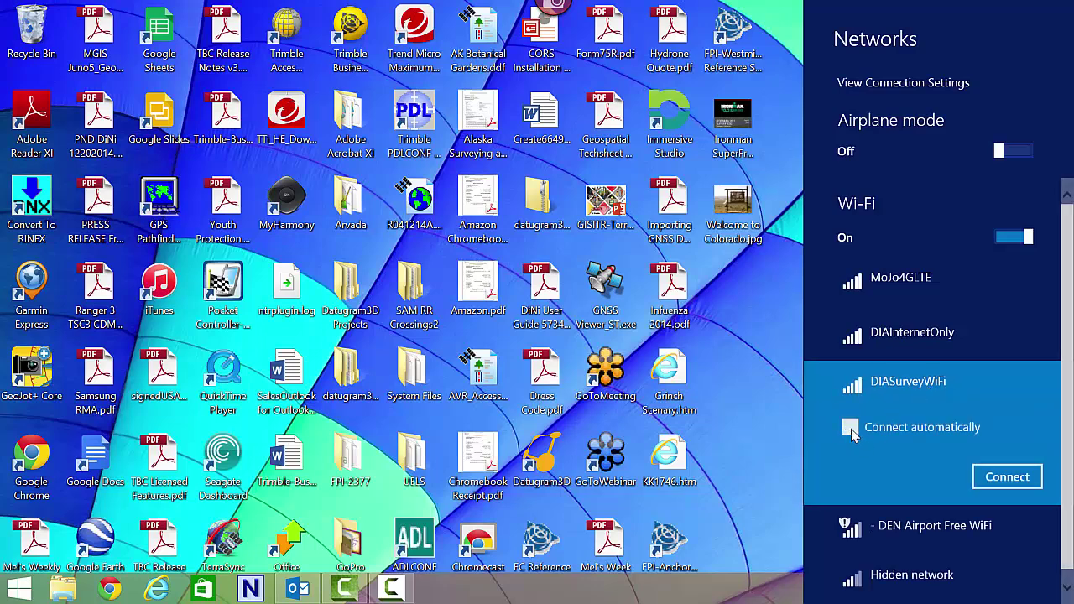
{"action": "left_click", "coordinate": [983, 469]}
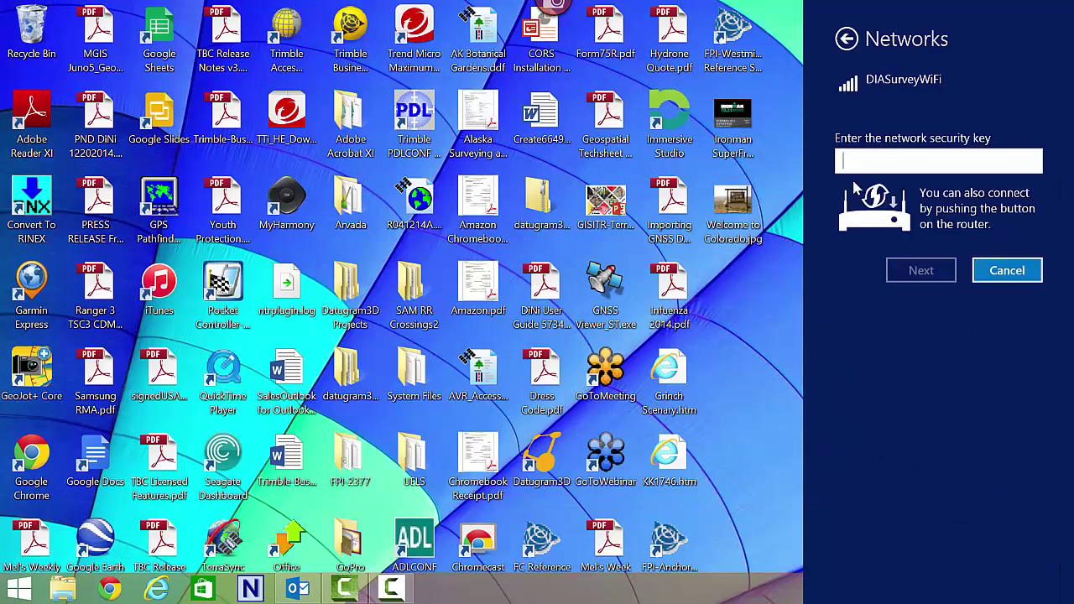
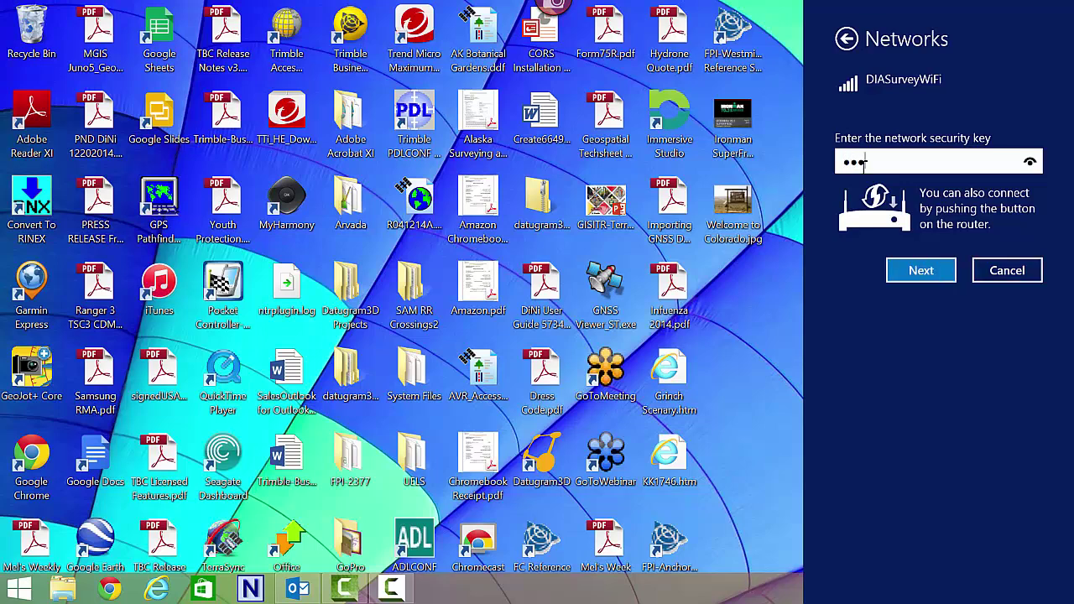
{"action": "left_click", "coordinate": [920, 270]}
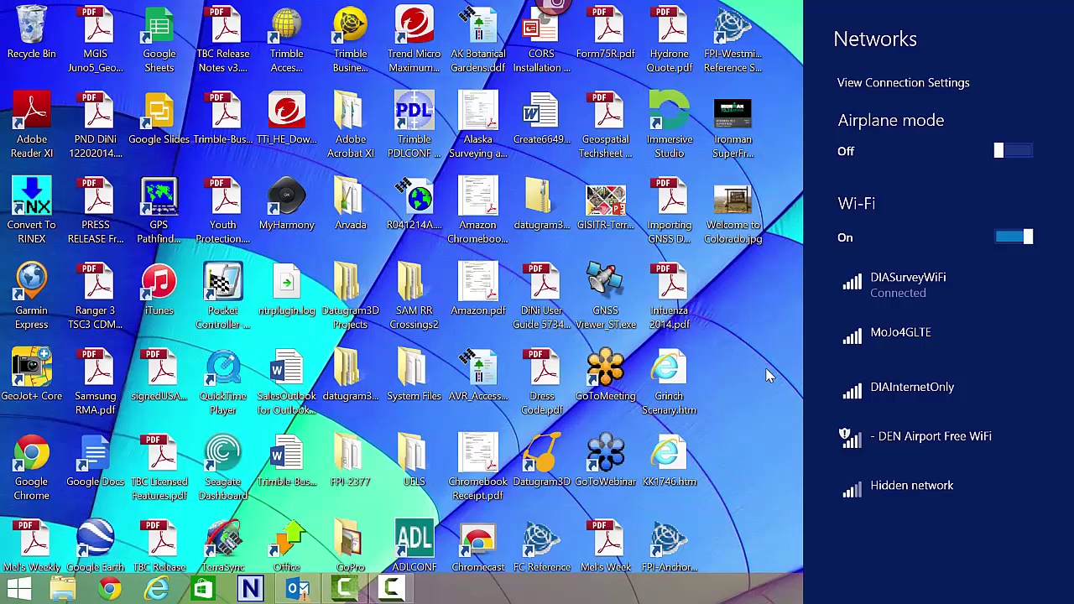
{"action": "left_click", "coordinate": [770, 387]}
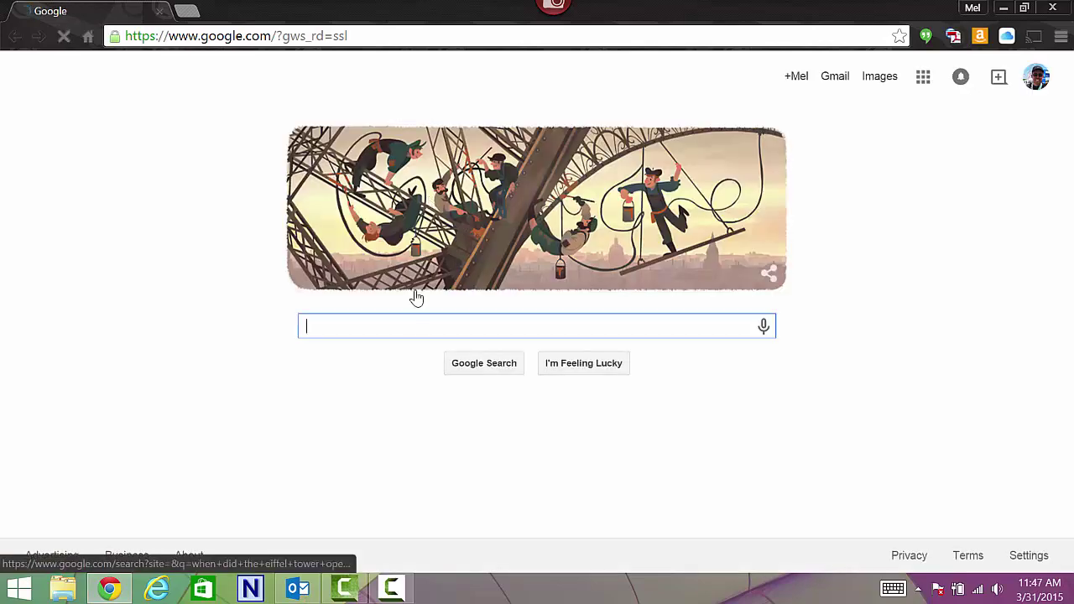
Search Google for 'speed' and open the Speedtest.net by Ookla result
{"action": "type", "text": "spee"}
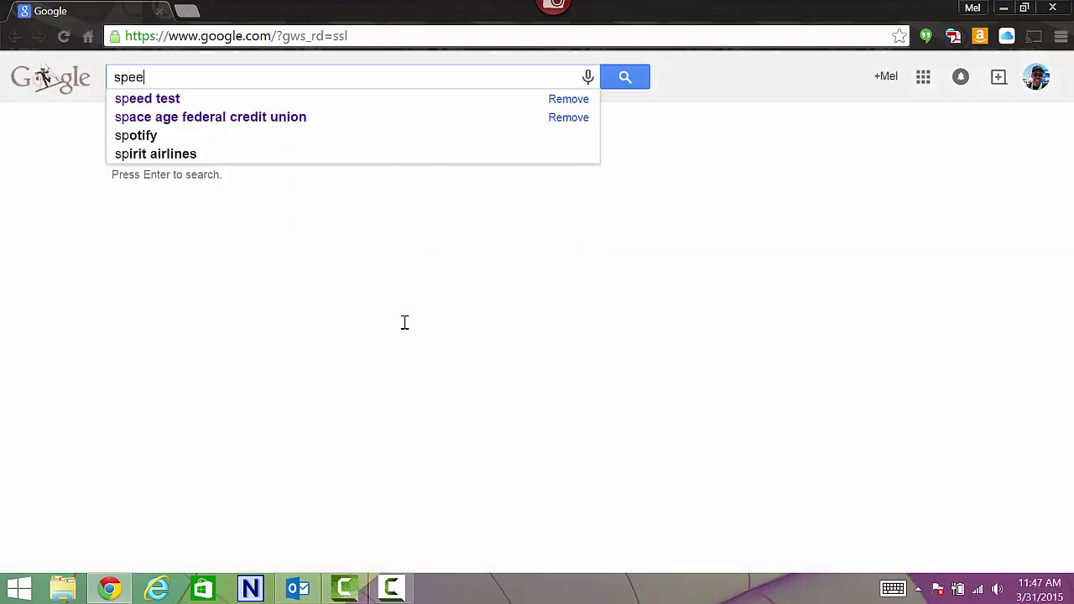
{"action": "type", "text": "d"}
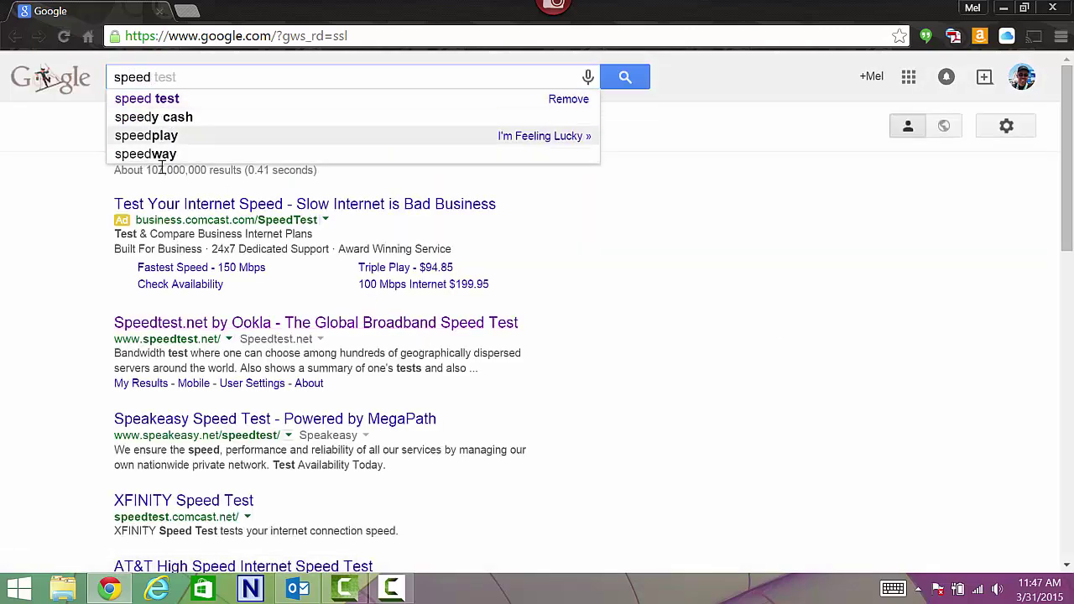
{"action": "left_click", "coordinate": [164, 107]}
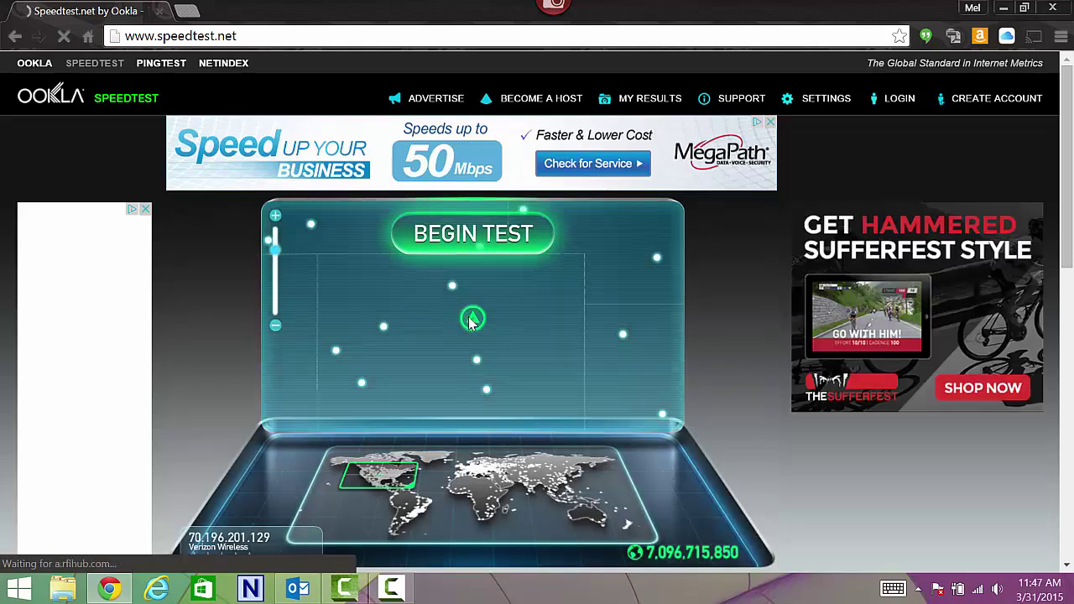
Run the speed test against the Denver, CO server and get the ping, download and upload results
{"action": "left_click", "coordinate": [541, 309]}
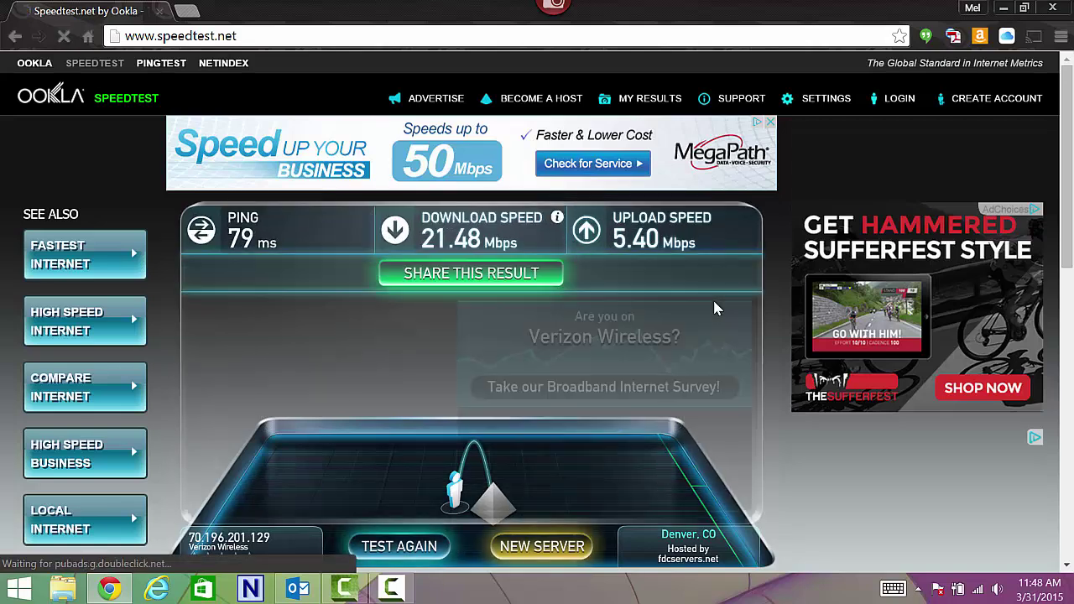
{"action": "left_click", "coordinate": [392, 590]}
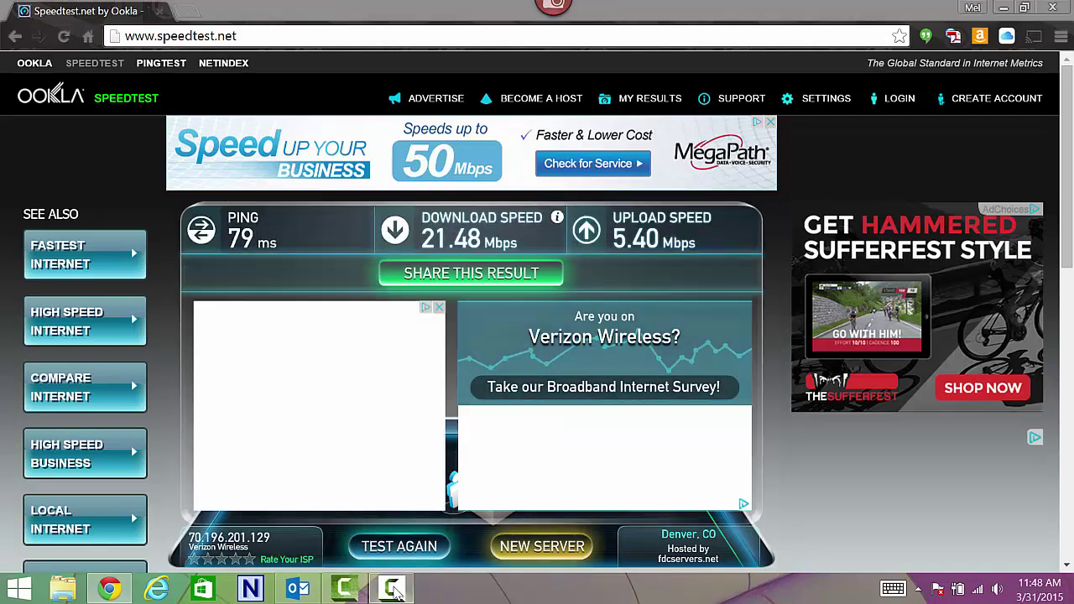